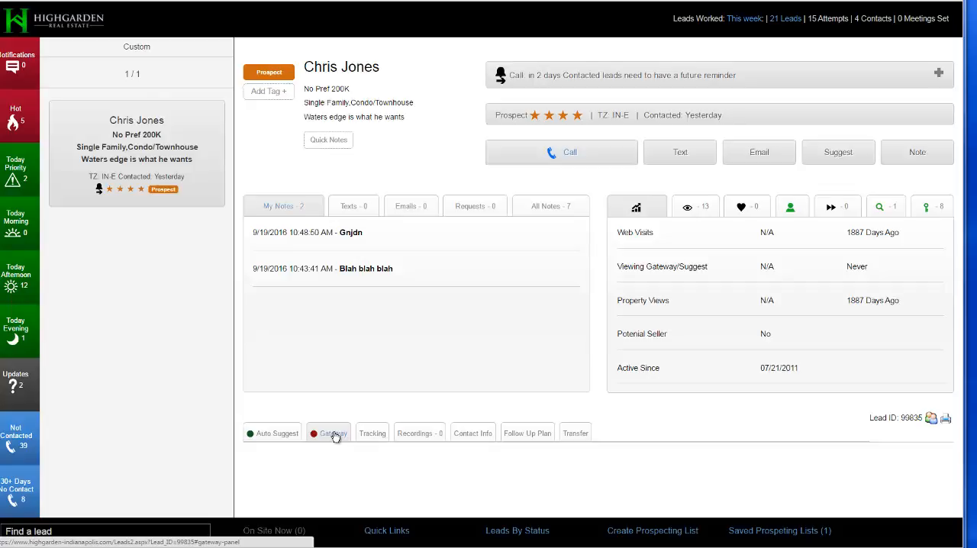
Start a new campaign in the lead's Gateway settings and name it "3 bedroom carmel".
left_click(333, 434)
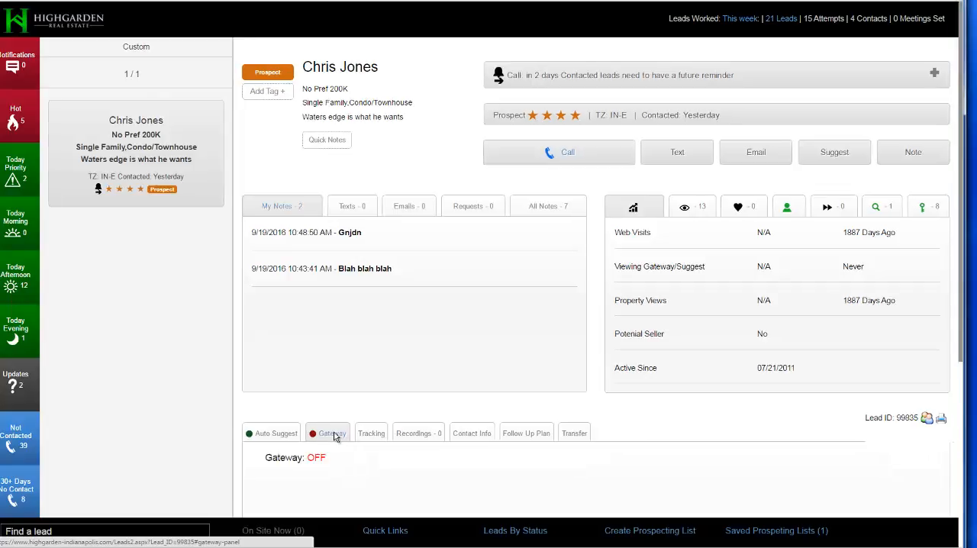
scroll(241, 406, "down", 4)
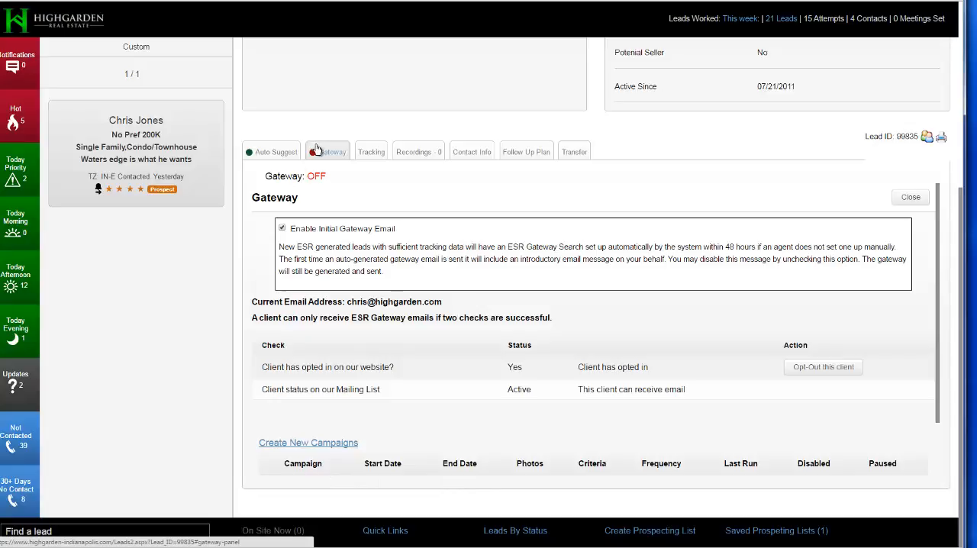
left_click(328, 444)
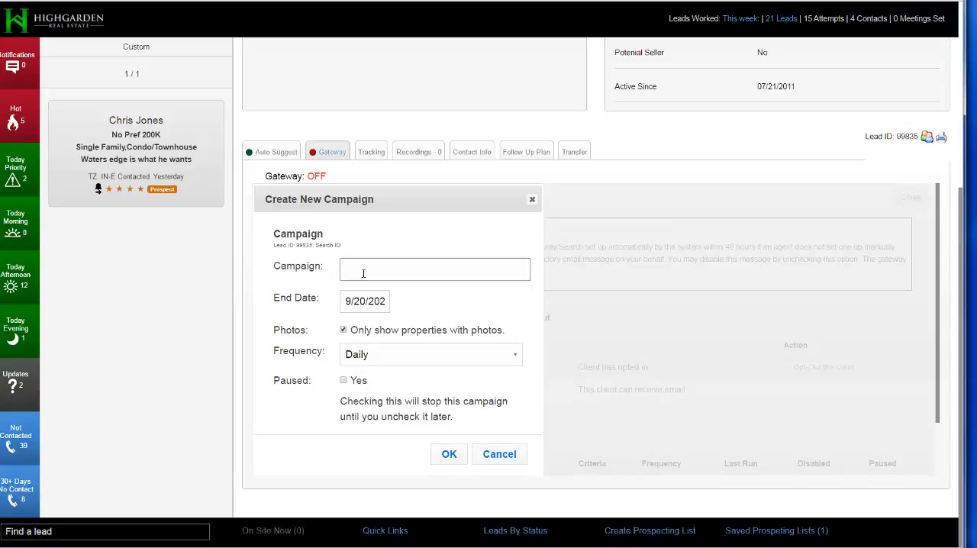
type("# bedroom")
key("BackSpace")
key("BackSpace")
key("BackSpace")
key("BackSpace")
key("BackSpace")
key("BackSpace")
key("BackSpace")
key("BackSpace")
key("BackSpace")
type("2")
key("BackSpace")
type("3 bedroom carmel")
Create the campaign with end date 9/20/2021, only properties with photos, and Daily frequency.
left_click_drag(384, 302, 392, 303)
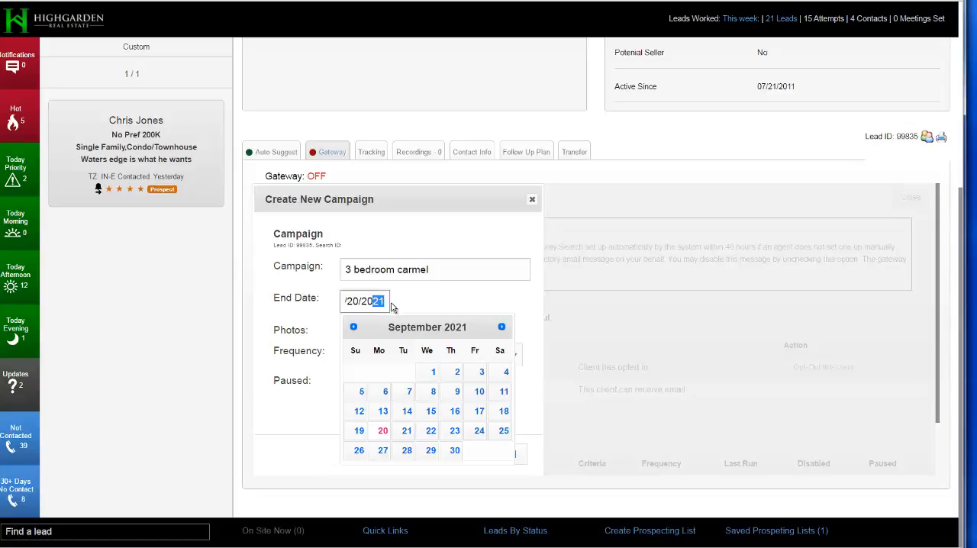
left_click(408, 303)
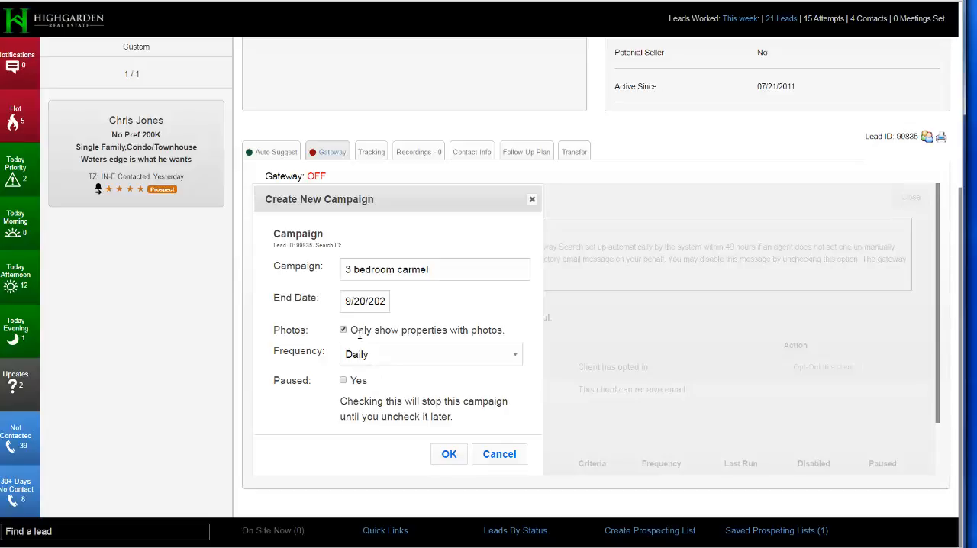
left_click_drag(351, 330, 515, 330)
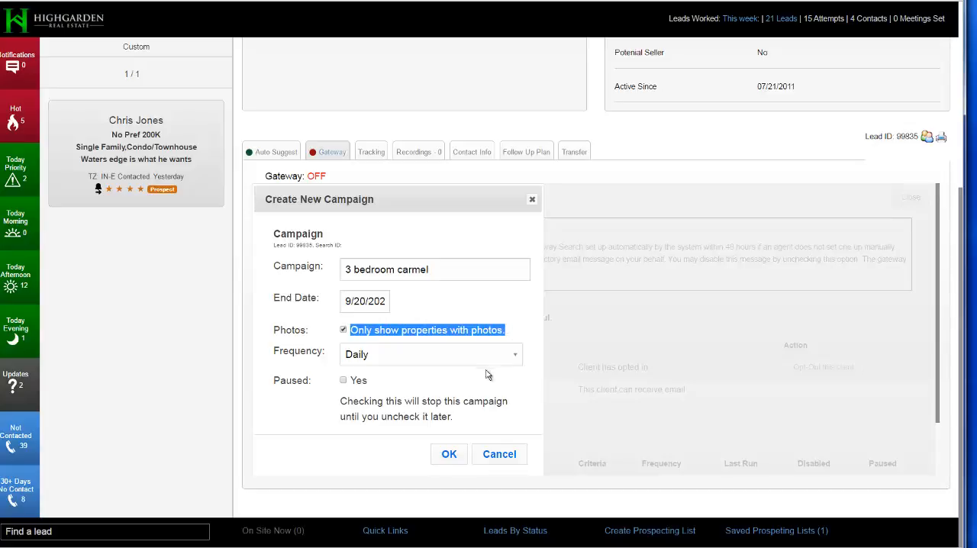
left_click(449, 455)
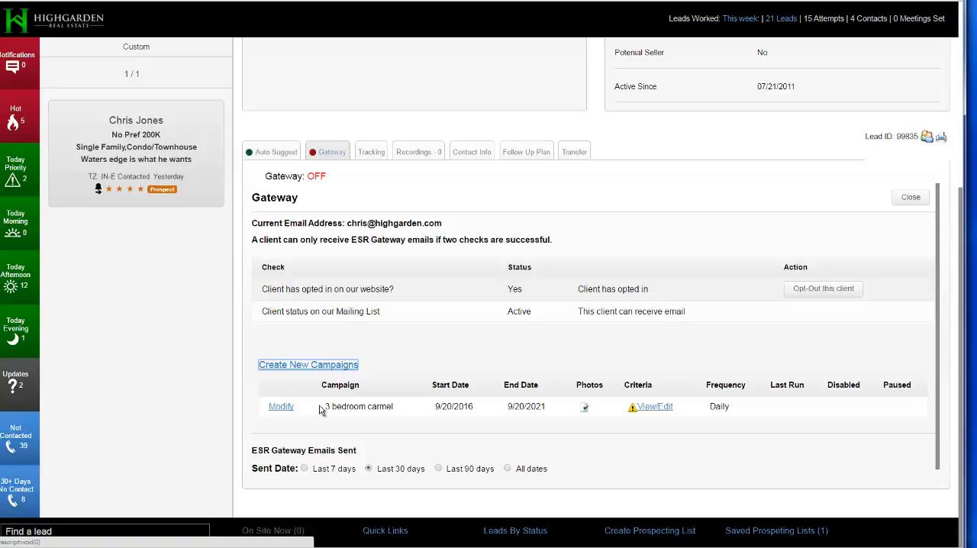
left_click_drag(323, 406, 398, 411)
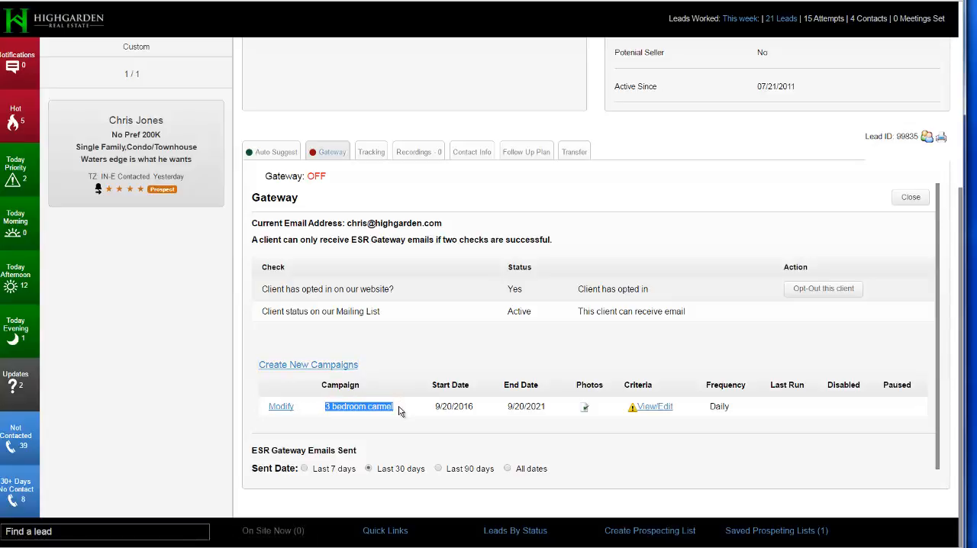
left_click(398, 410)
double_click(450, 406)
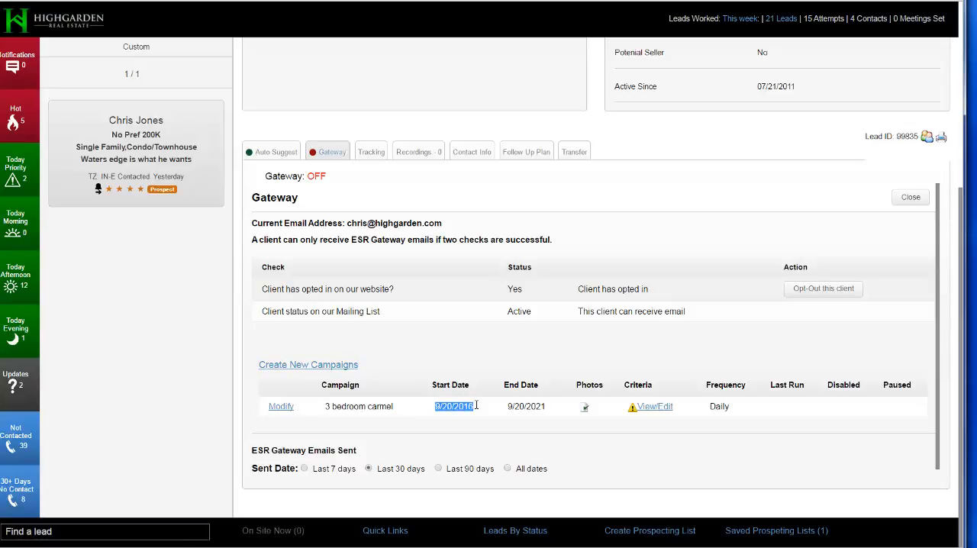
Open the campaign's search criteria and set the list price range from 200000 to 300000.
left_click(653, 407)
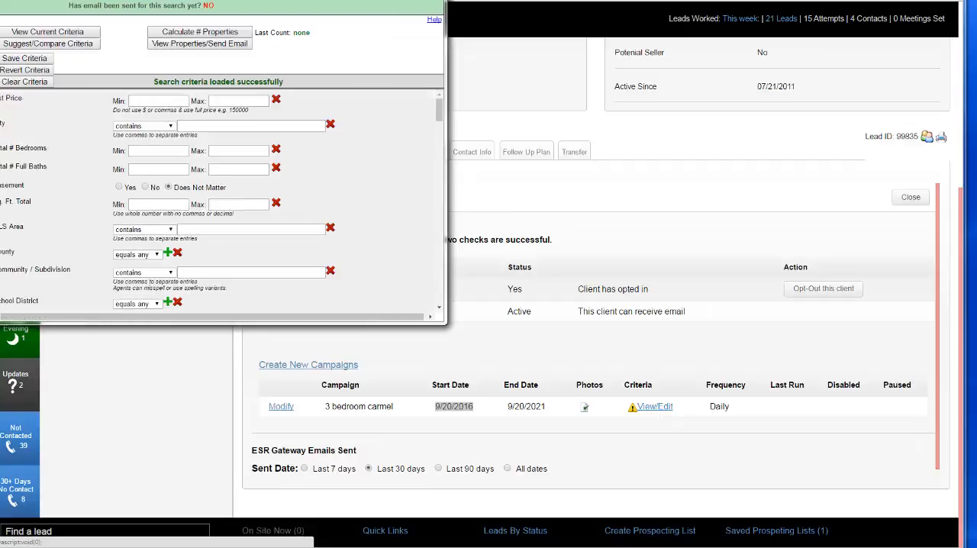
left_click_drag(295, 0, 448, 45)
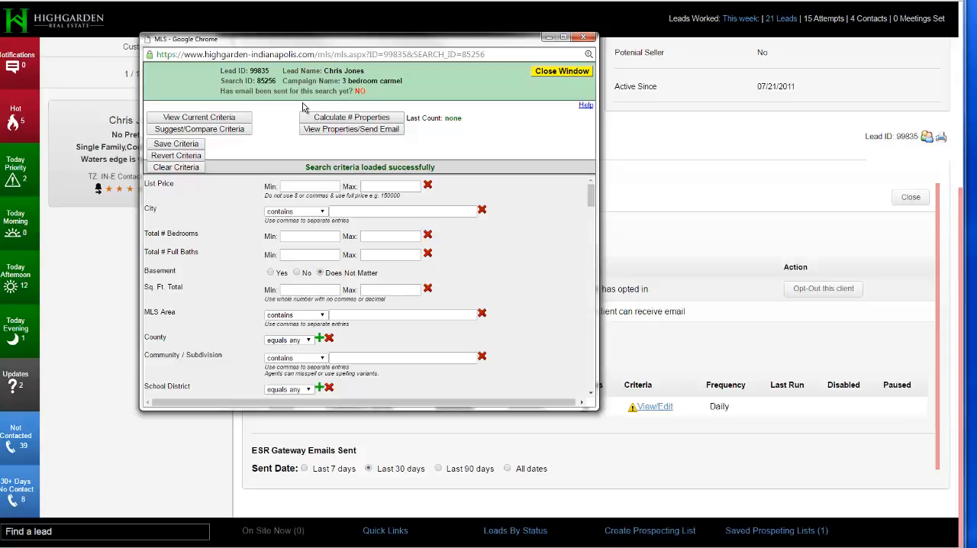
left_click(295, 187)
type("200000")
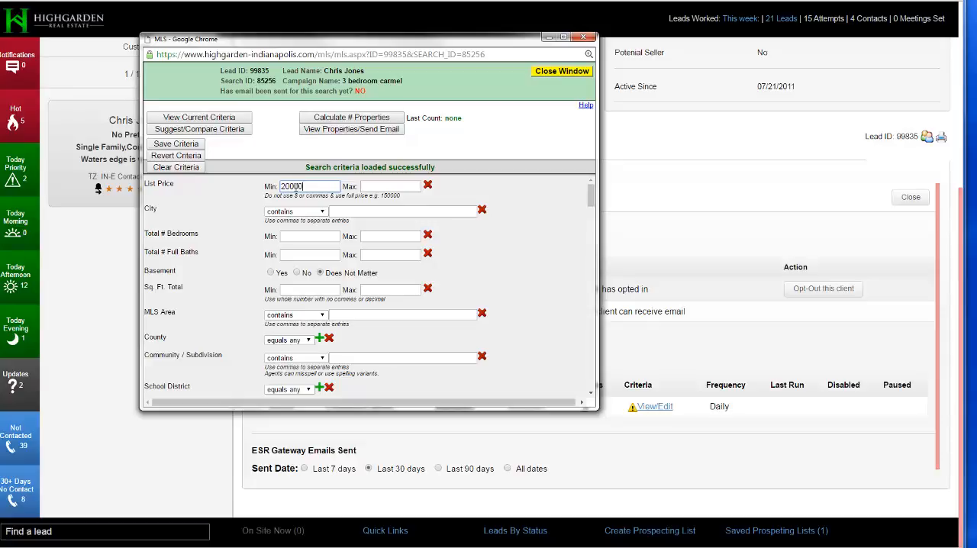
key("Tab")
type("300")
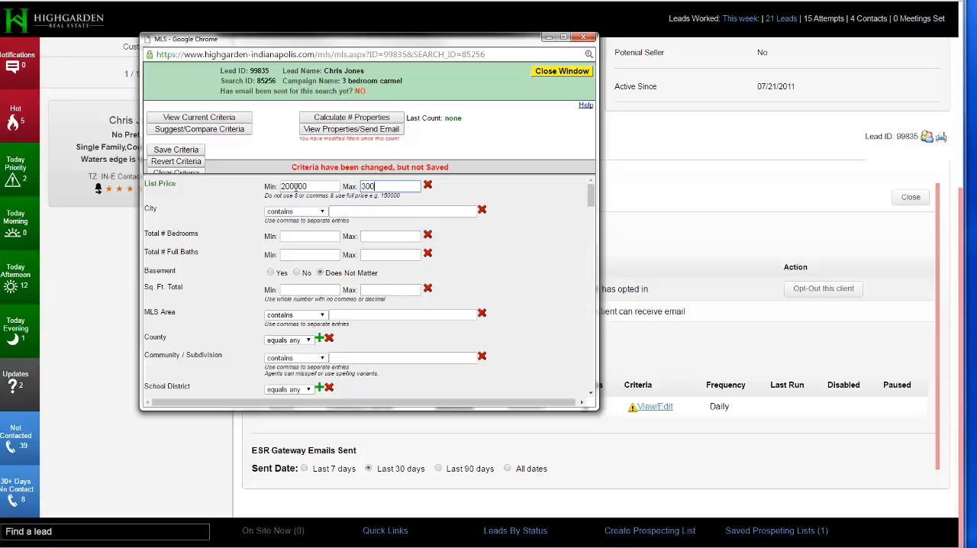
type("000")
Save the search criteria with carmel as the city and calculate the number of matching properties.
left_click(341, 212)
type("c")
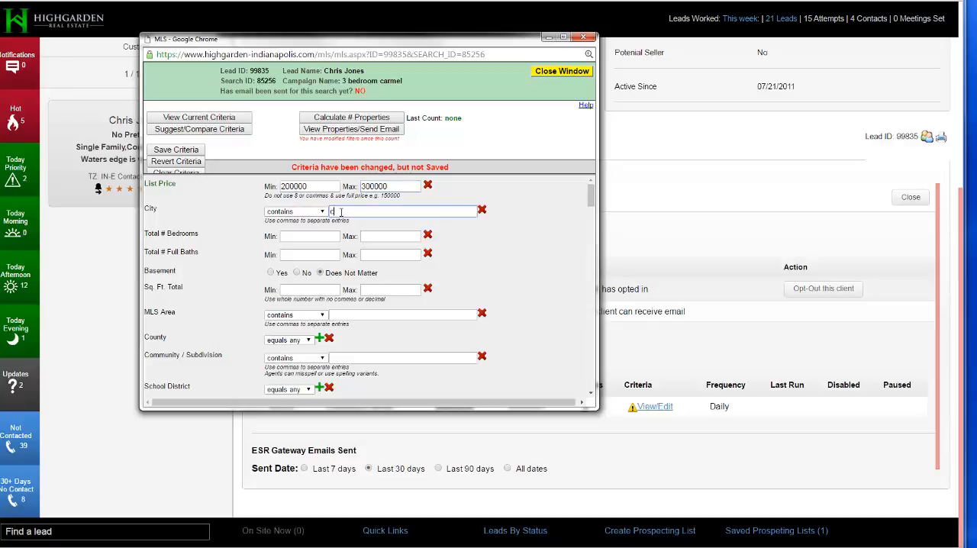
type("armel")
left_click(526, 246)
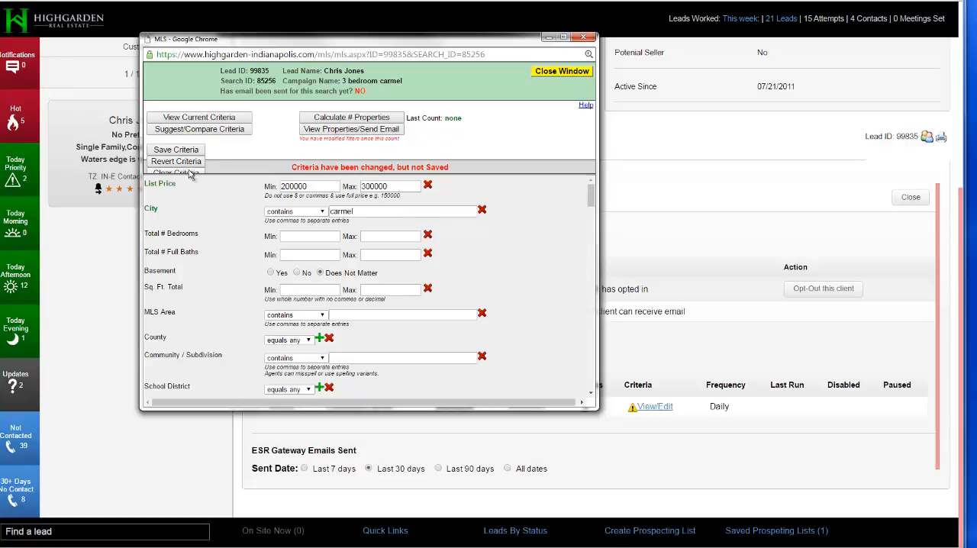
left_click(176, 150)
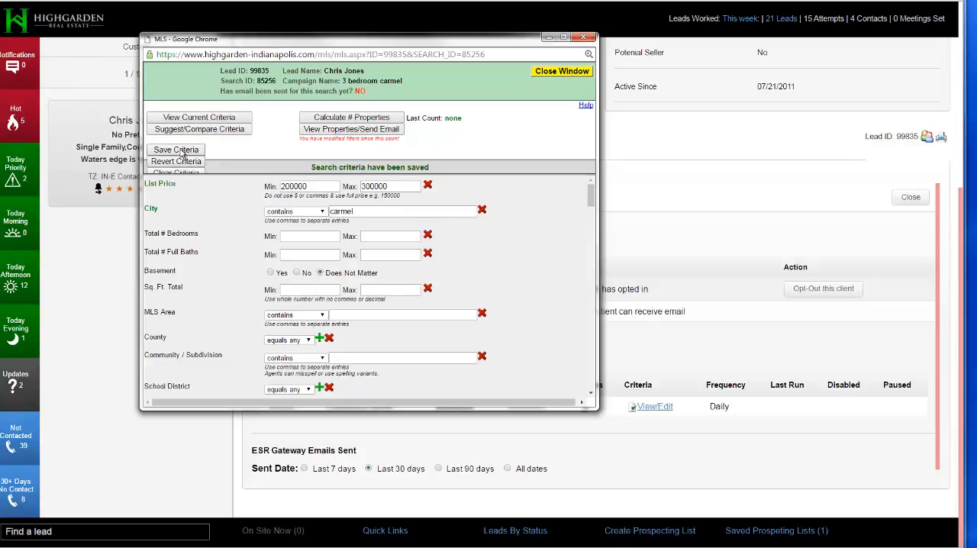
left_click(364, 122)
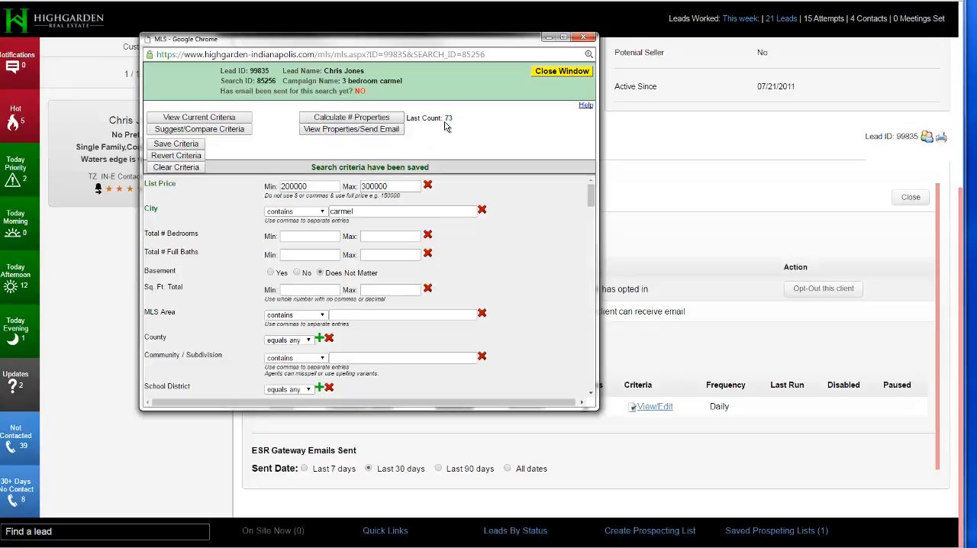
Preview the matching properties and include the first two in the client email.
left_click(353, 131)
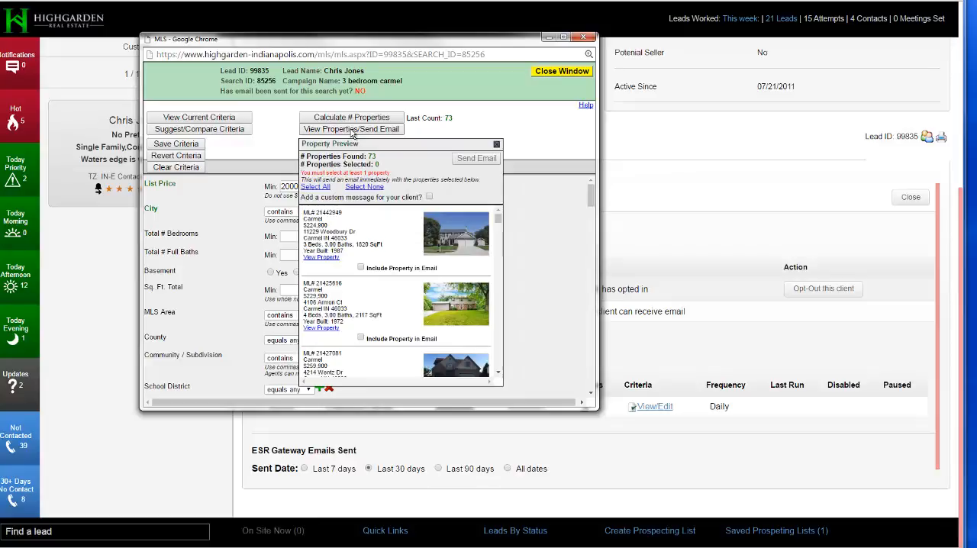
left_click(360, 268)
left_click(361, 339)
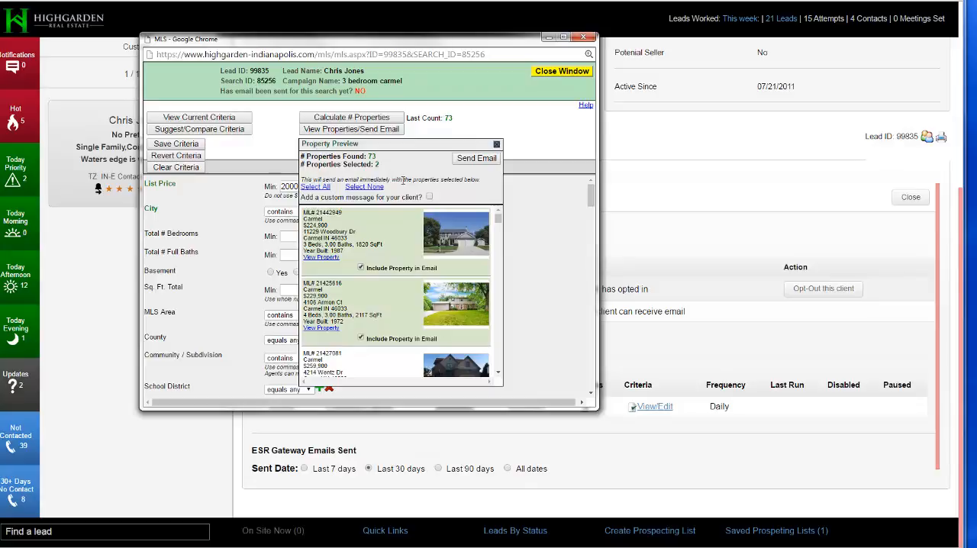
Add the custom client message "safsa asdf asdf" to the property email and close the preview without sending.
left_click(429, 196)
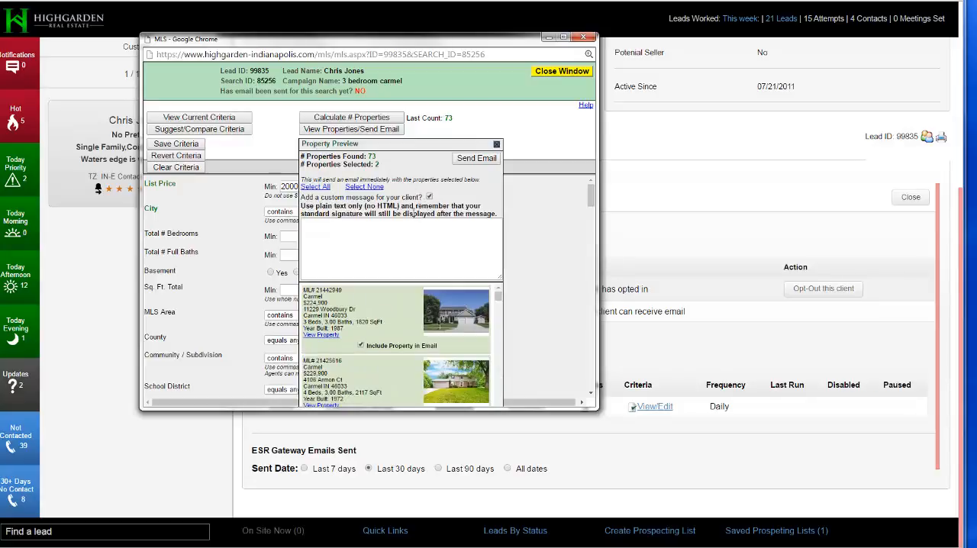
left_click(369, 233)
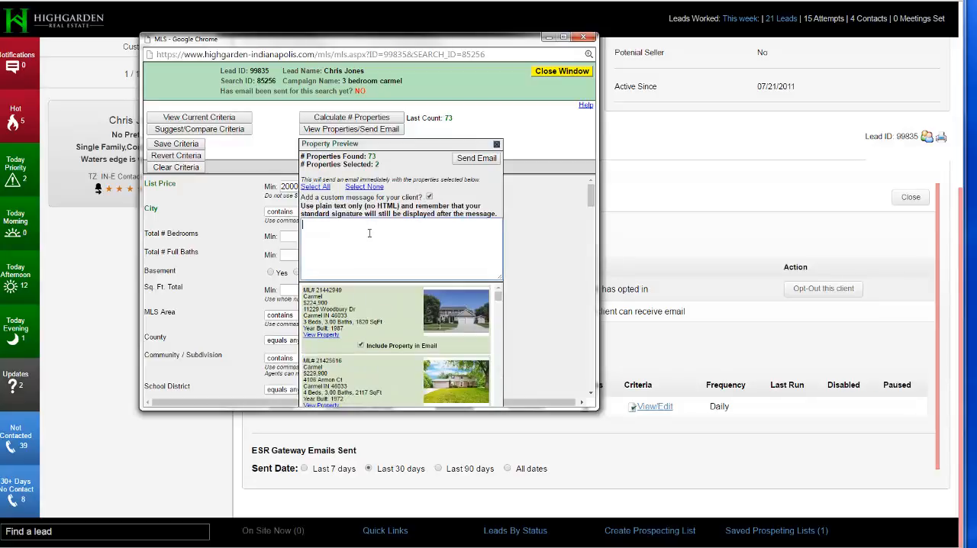
type("safsa asdf asdf")
left_click_drag(419, 207, 450, 208)
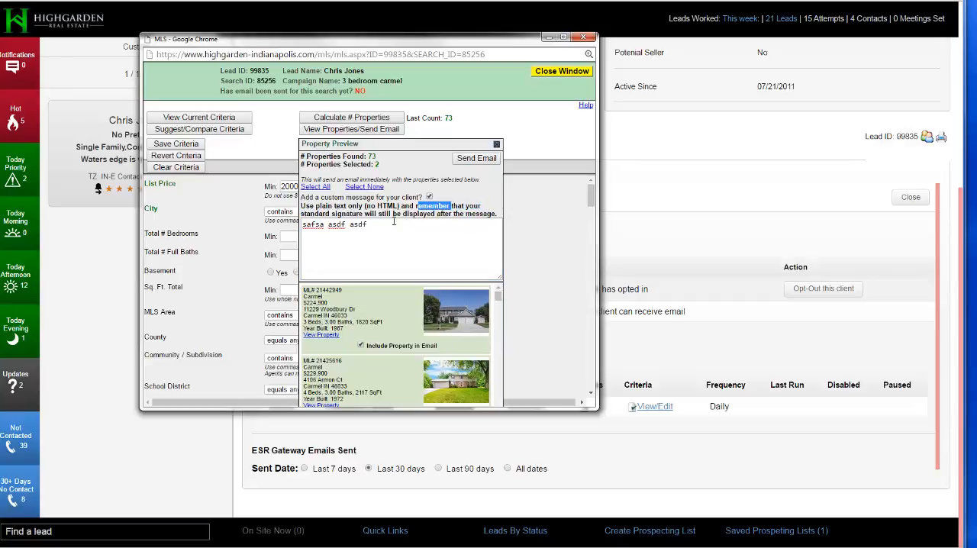
left_click(375, 227)
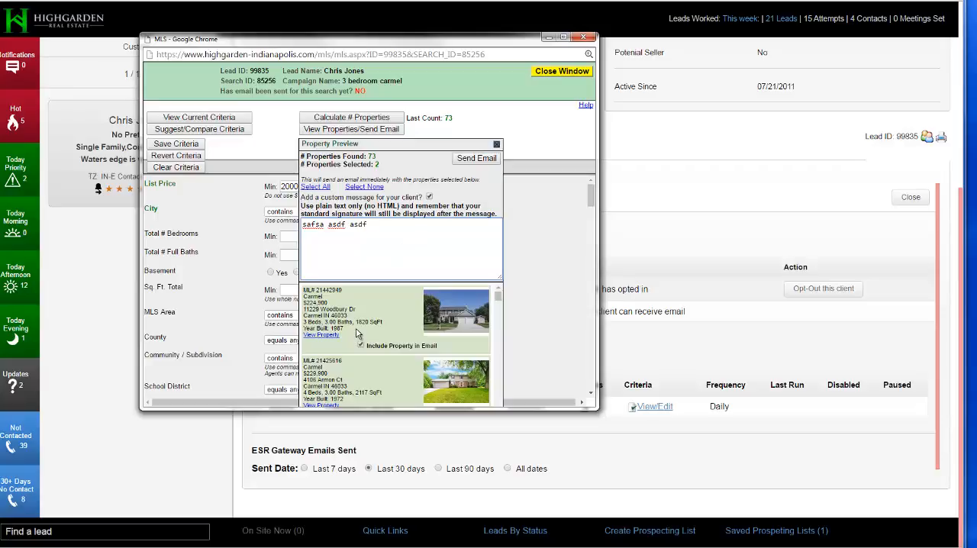
left_click(496, 145)
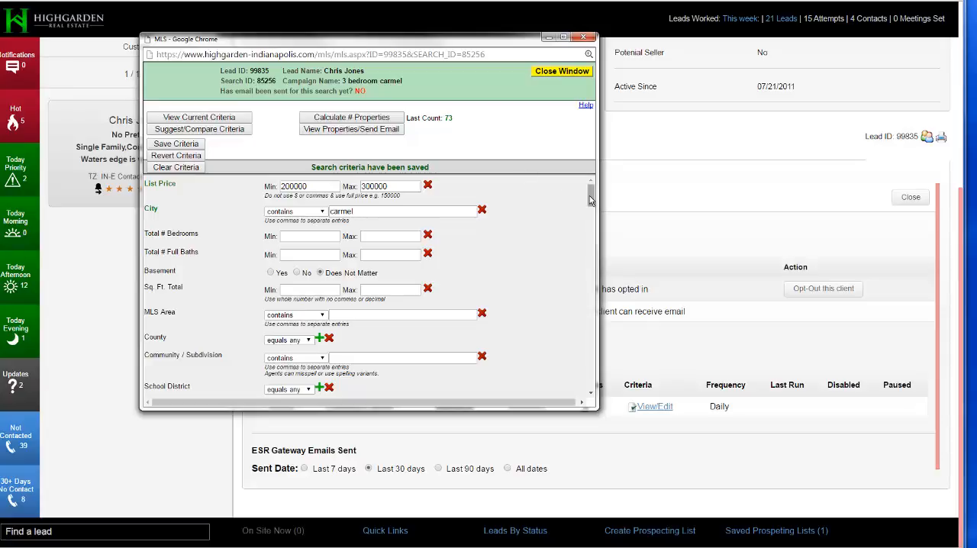
Try selecting Adams and Allen in the County criterion.
mouse_move(591, 197)
left_mouse_down()
mouse_move(608, 370)
mouse_move(599, 388)
mouse_move(598, 193)
left_mouse_up()
left_click(318, 338)
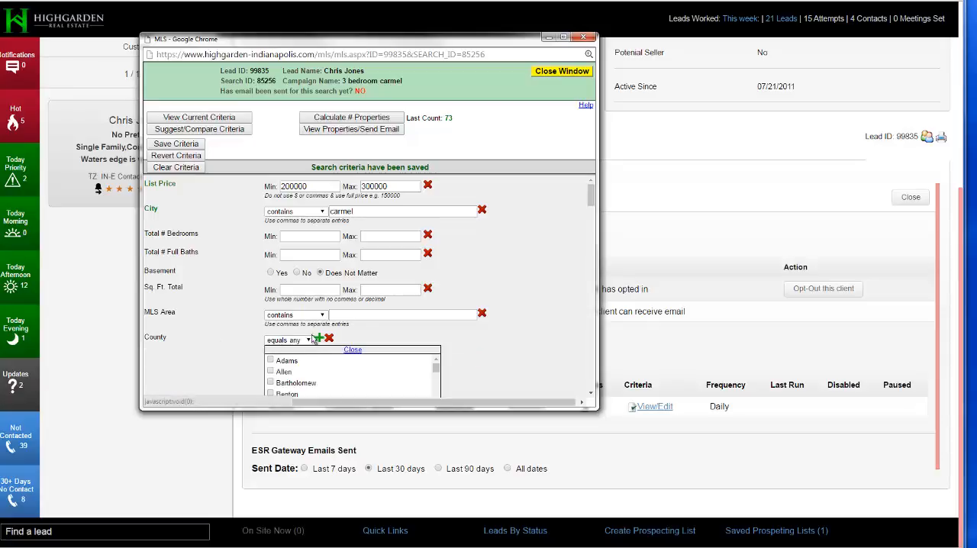
scroll(233, 336, "down", 2)
left_click(271, 201)
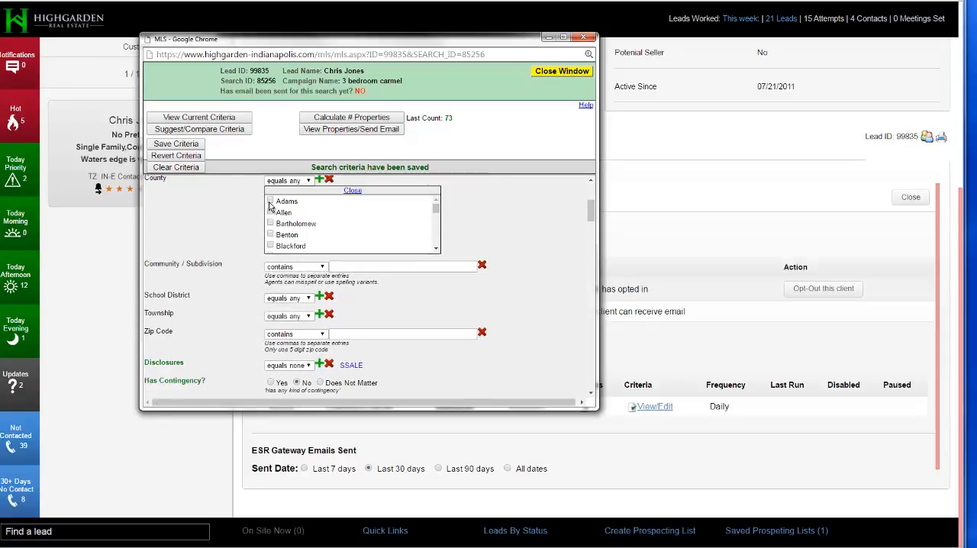
left_click(270, 213)
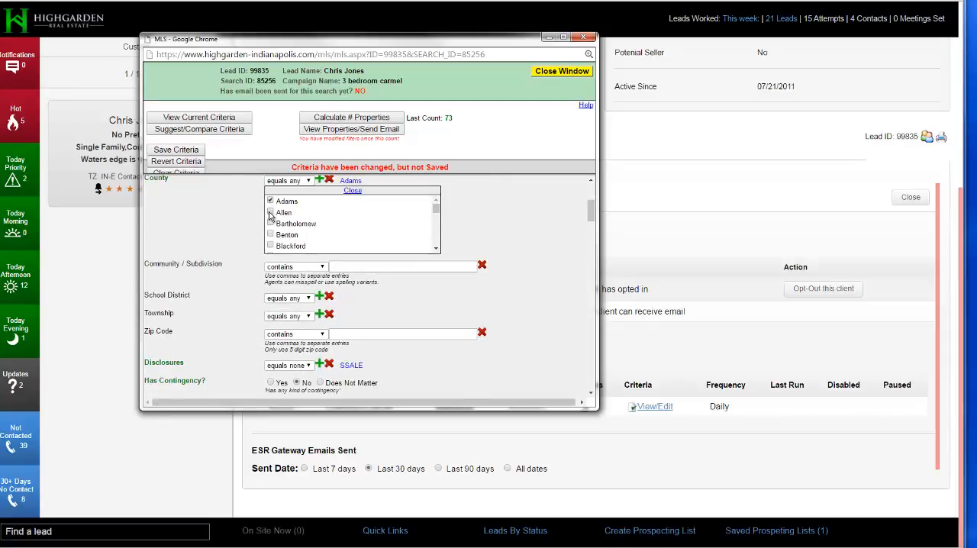
left_click(351, 191)
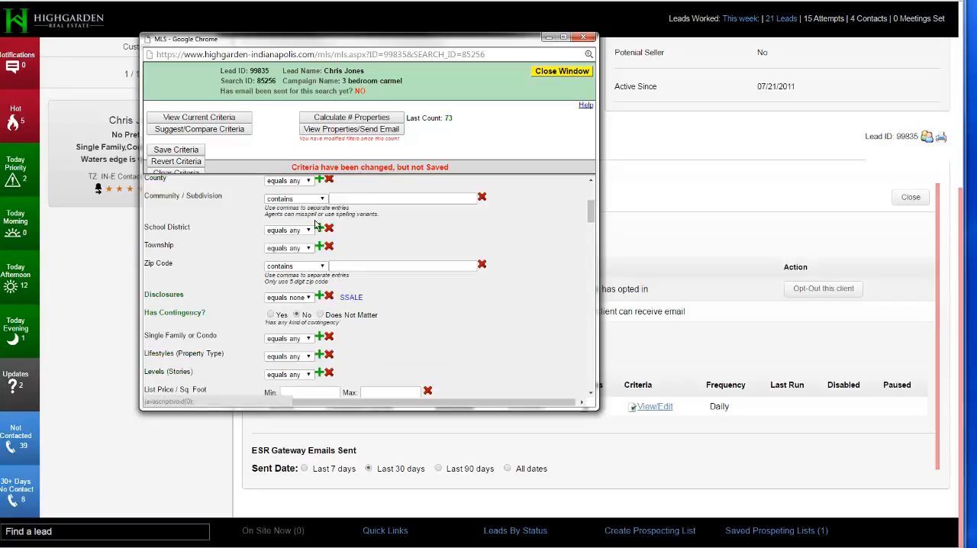
scroll(315, 223, "up", 3)
scroll(316, 222, "up", 2)
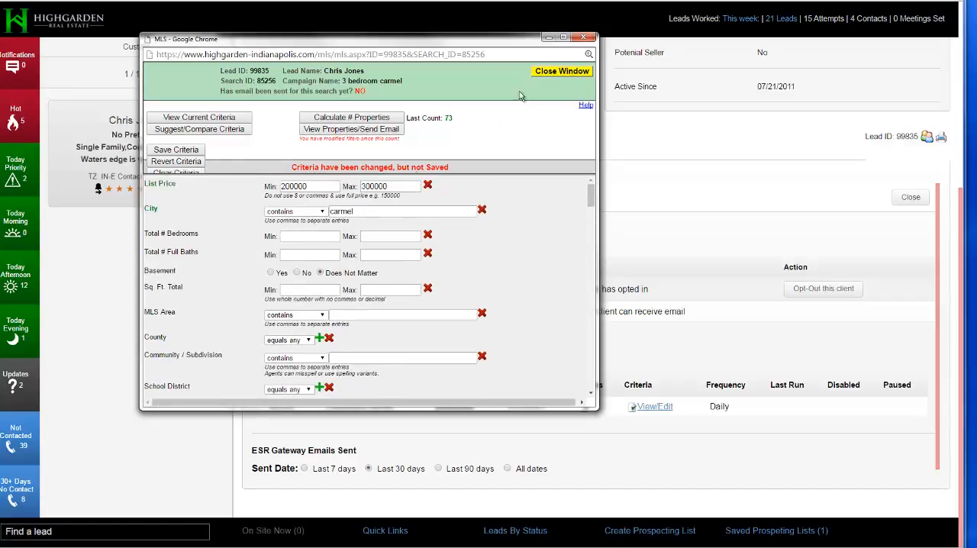
Save the search criteria and close the criteria window.
left_click(163, 152)
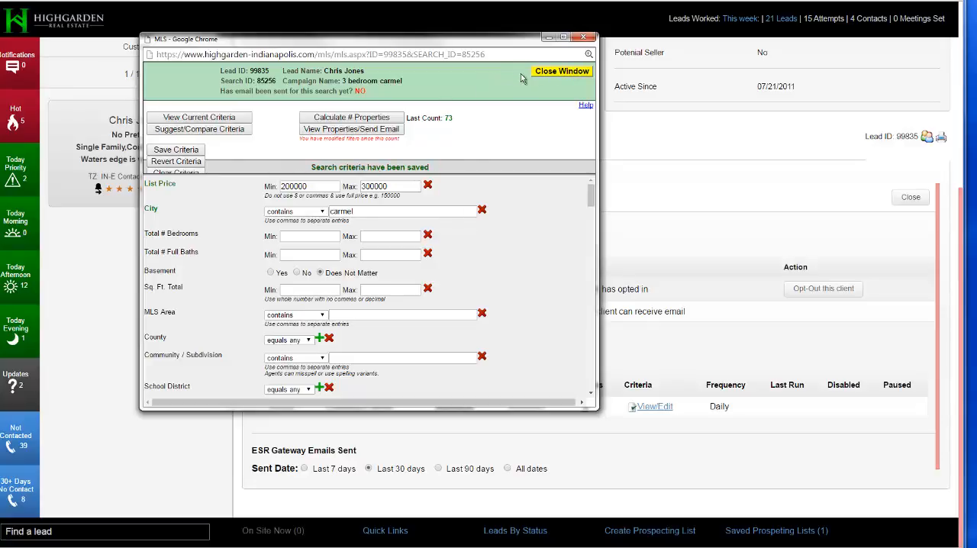
left_click(558, 71)
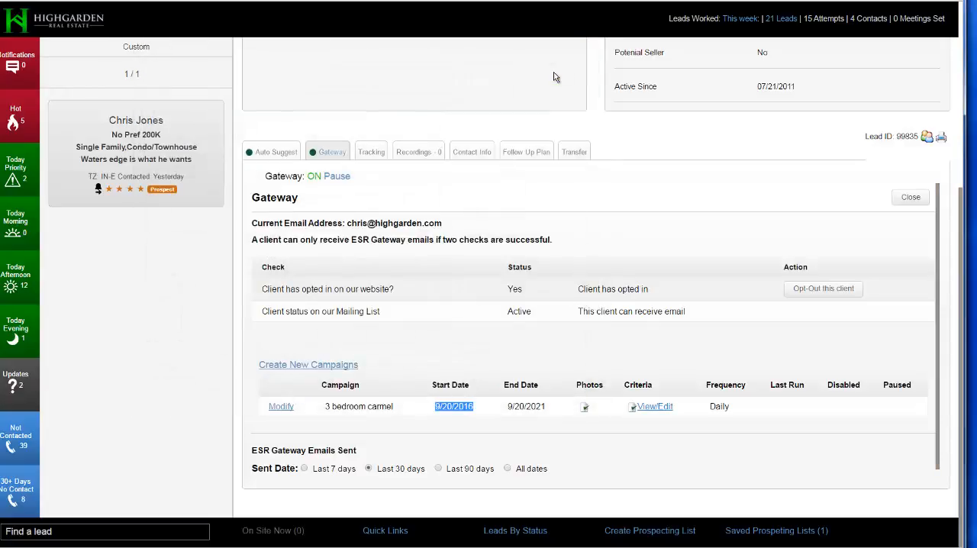
left_click(520, 421)
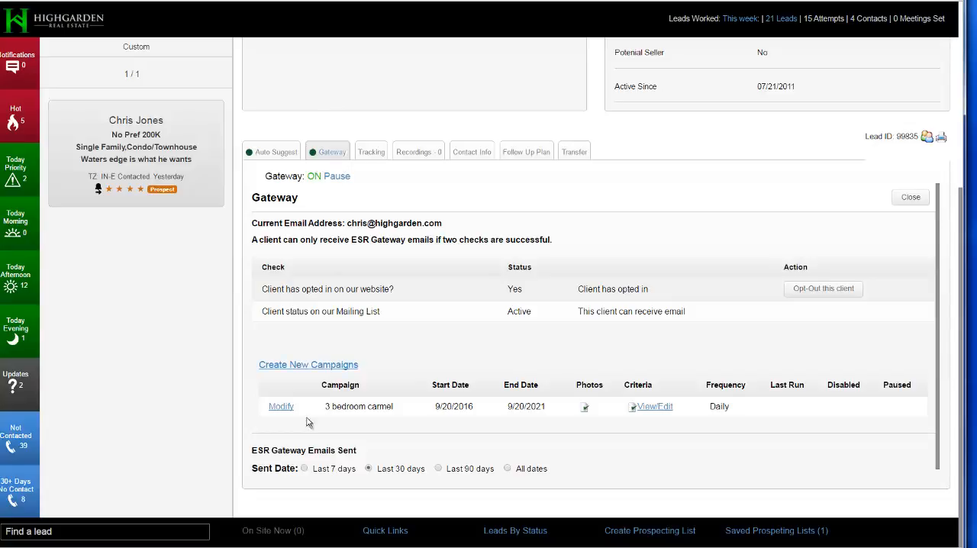
Review the "3 bedroom carmel" campaign entry and the ESR Gateway Emails Sent section, and close the Gateway section.
left_click_drag(324, 406, 395, 406)
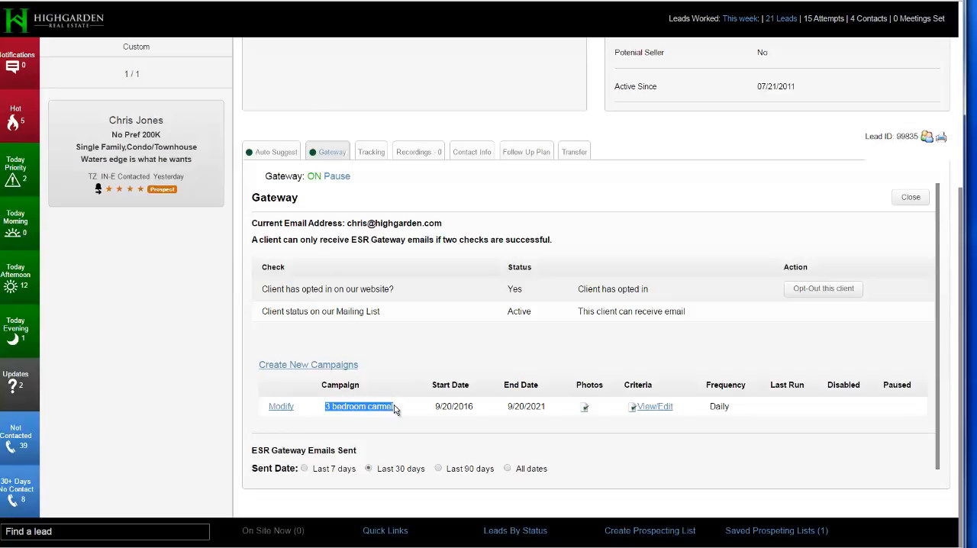
scroll(394, 410, "down", 1)
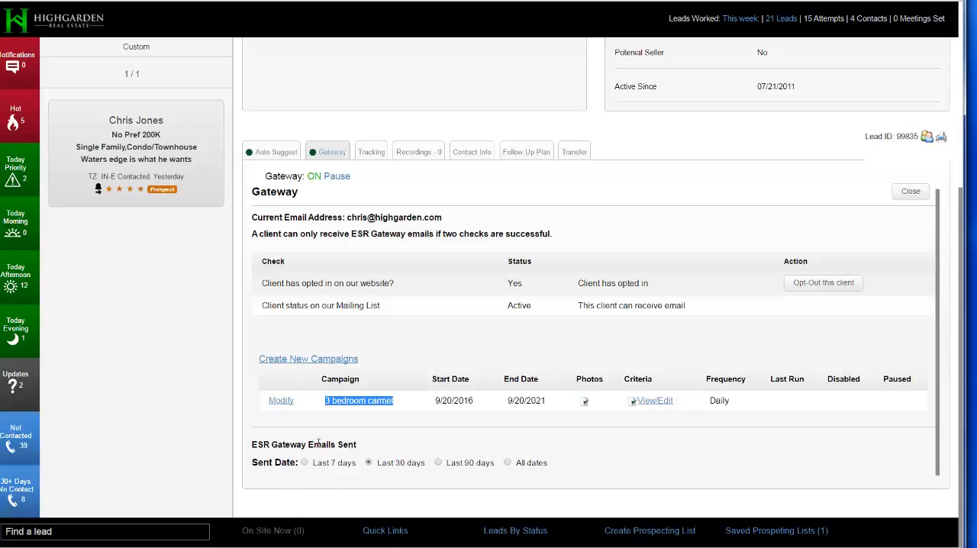
left_click_drag(251, 443, 366, 450)
left_click(354, 445)
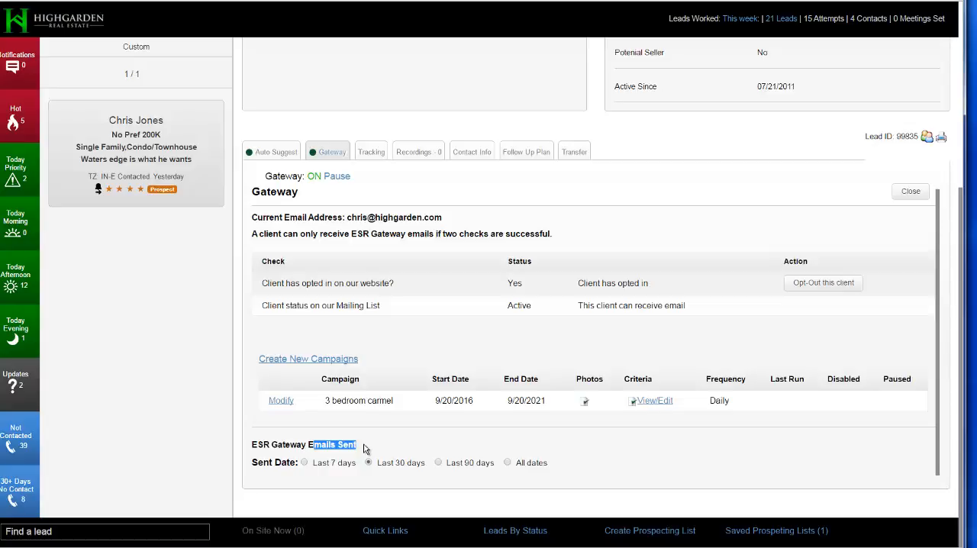
left_click(907, 192)
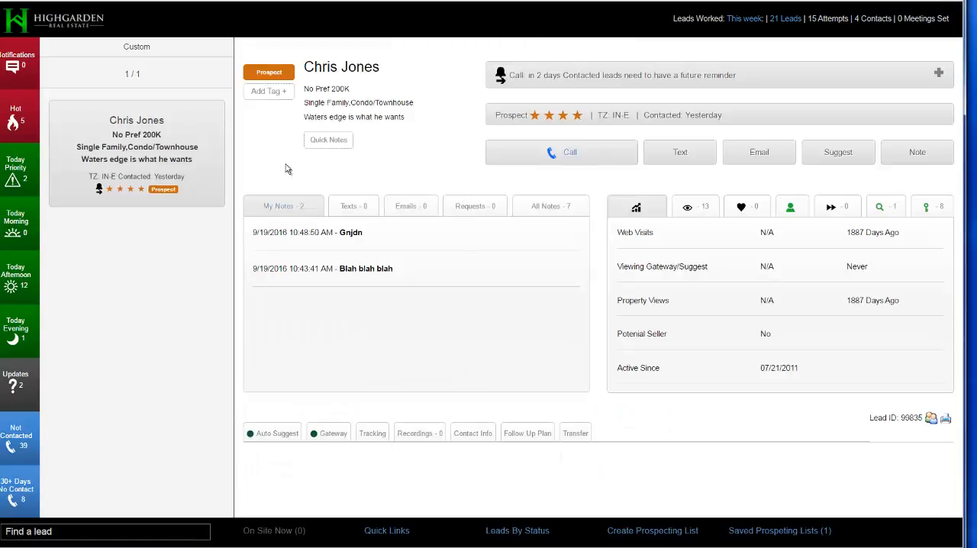